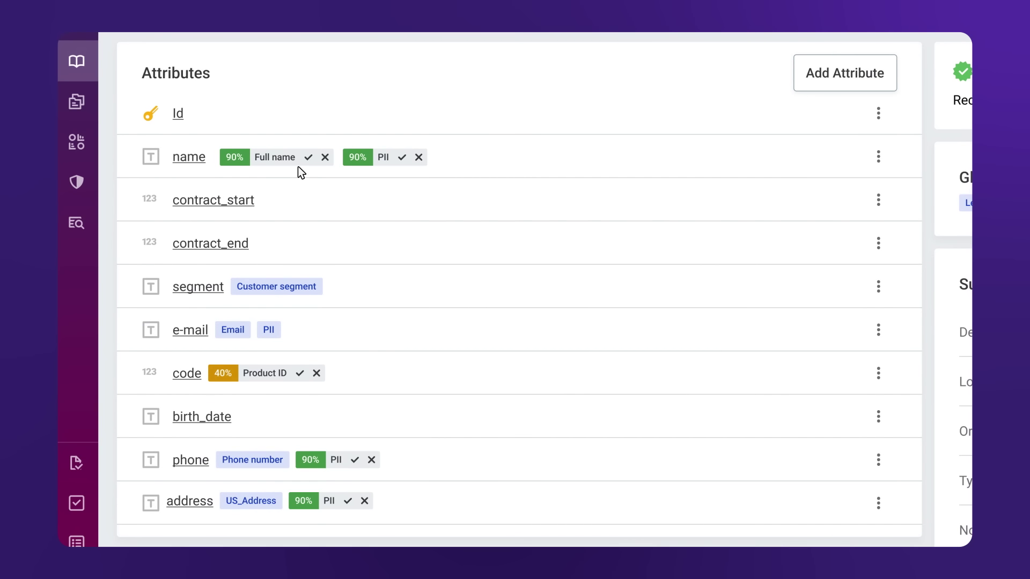
Step: Accept the Full name and PII tag suggestions on the name attribute
left_click(307, 157)
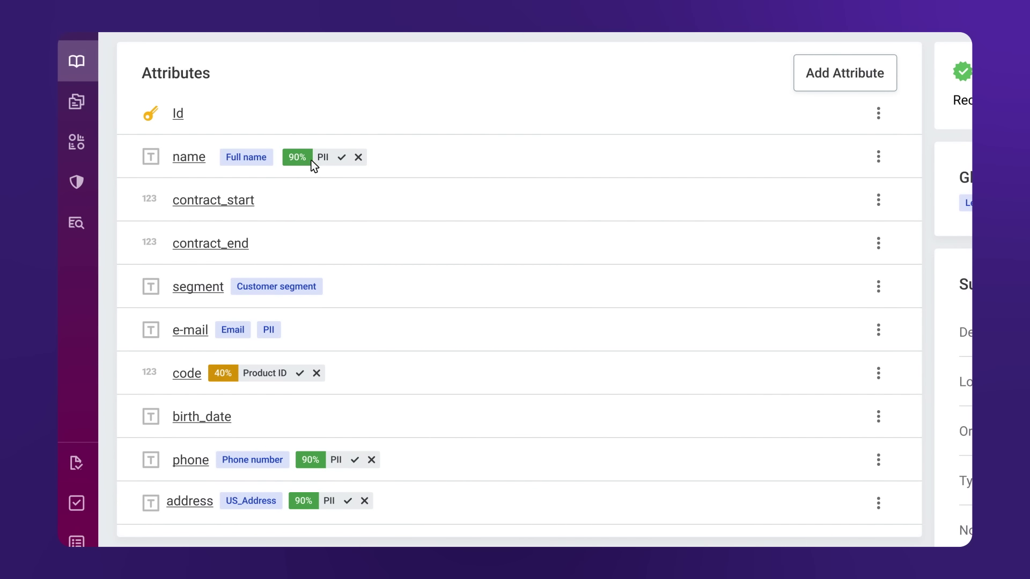
left_click(341, 159)
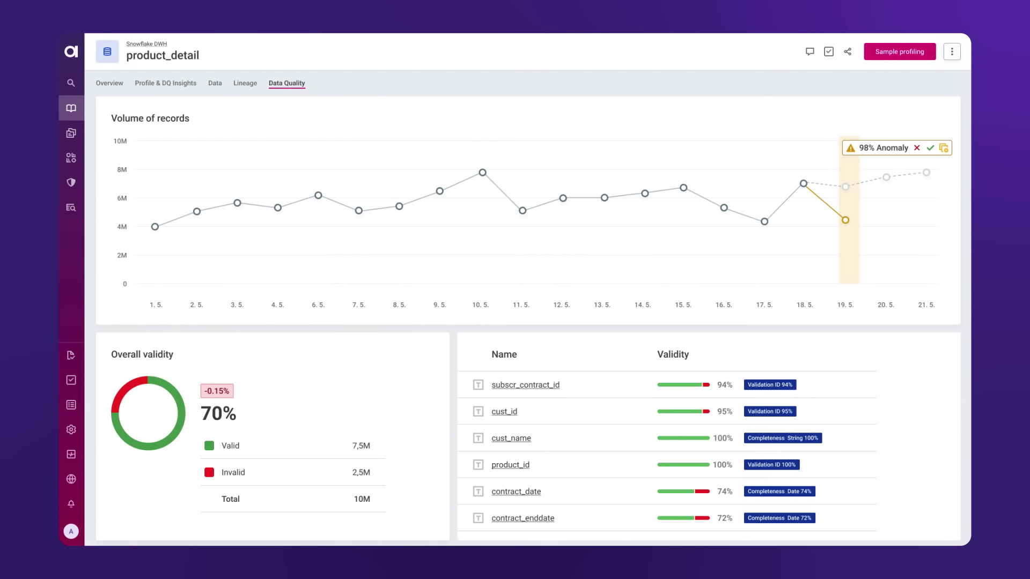
Step: Create a task from product_detail's 98% volume anomaly flag, named 'Anomaly — Volume of records'
left_click(943, 151)
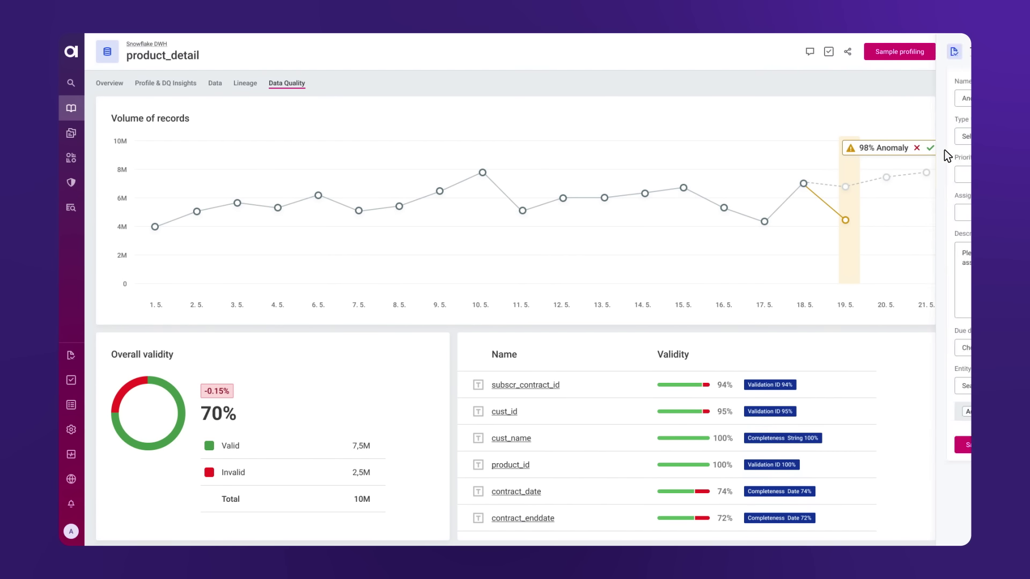